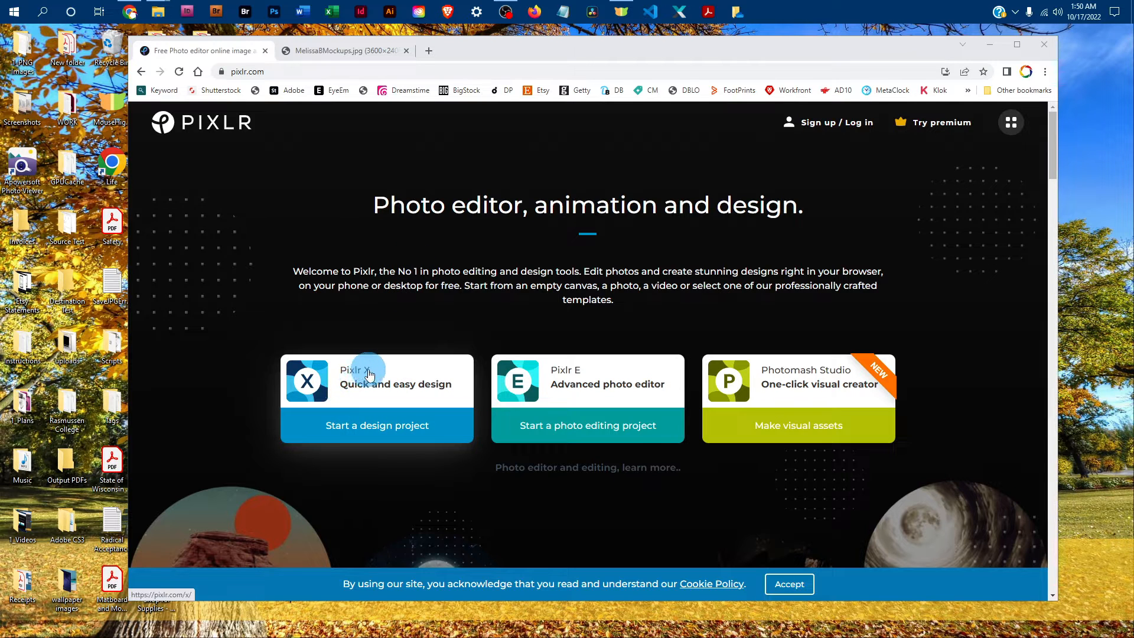
Step: Start a Pixlr X design project and open LetterSizeMockupWithCookies from the Card Mockups subfolder LetterSizePrintable_Cookies_Vertical/LetterSizeCookies_JPG at the original 3600 x 2400 size
left_click(379, 427)
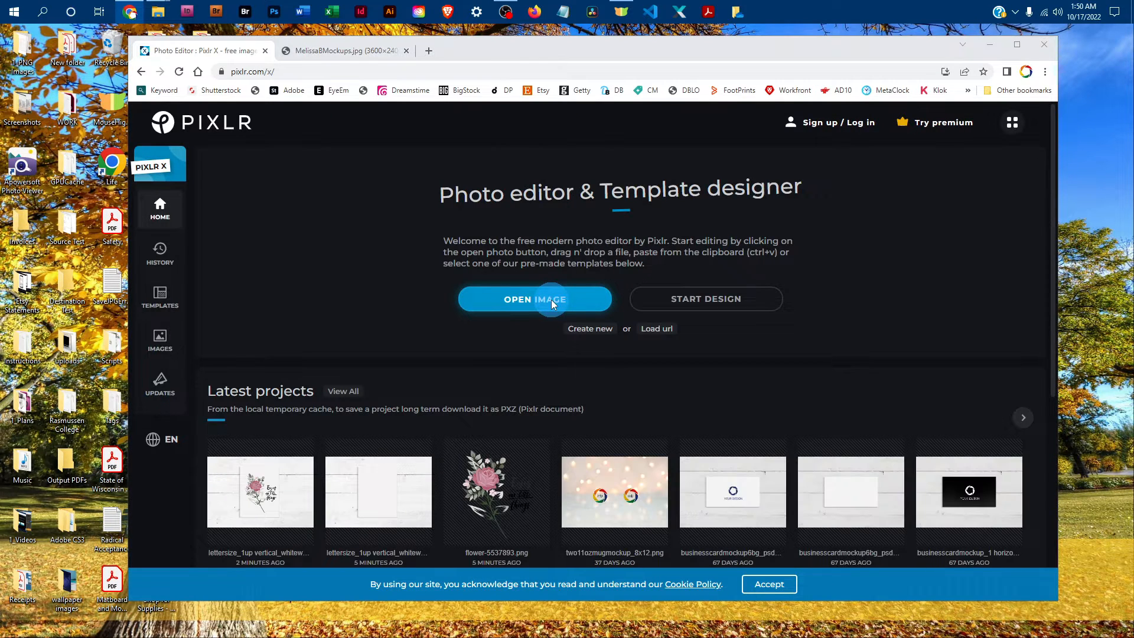
left_click(551, 300)
scroll(291, 249, "up", 5)
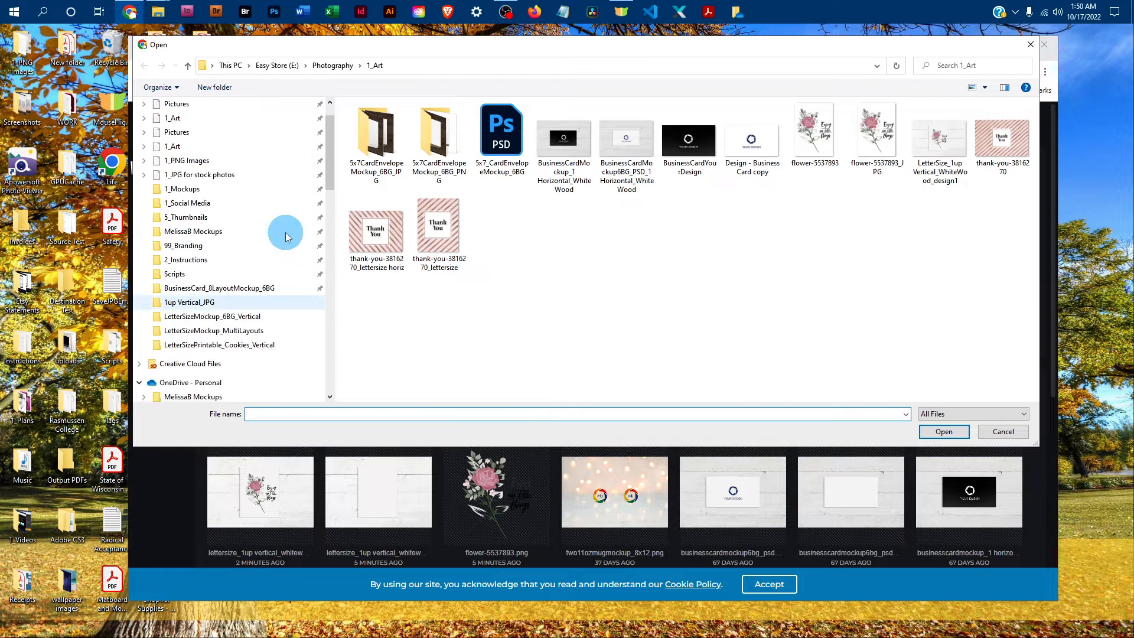
left_click(182, 226)
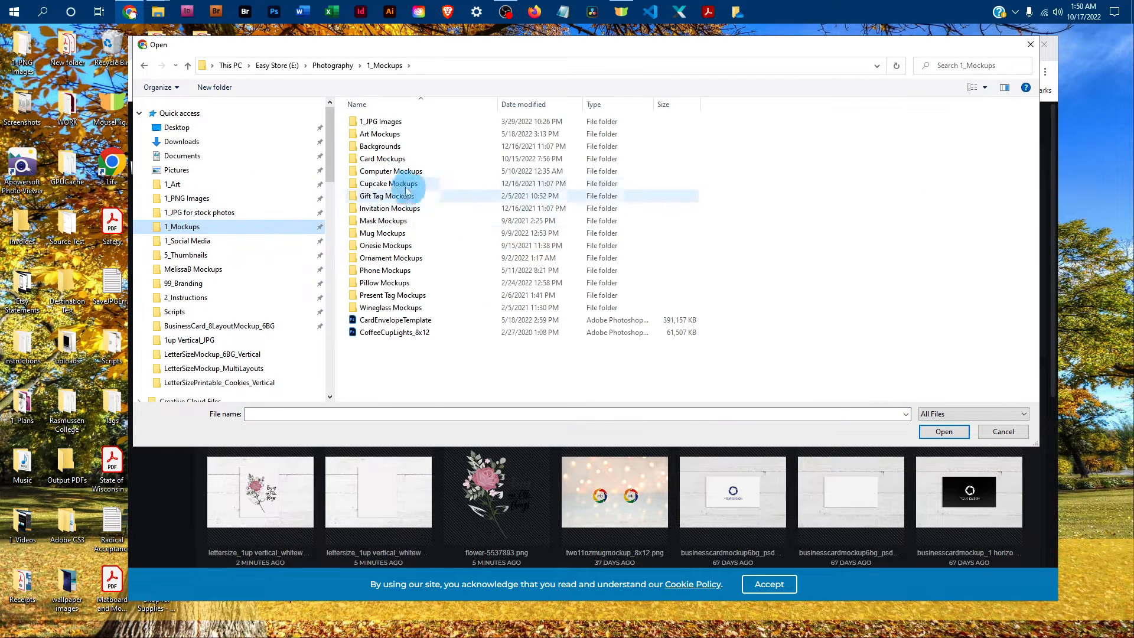
double_click(382, 159)
scroll(427, 266, "down", 6)
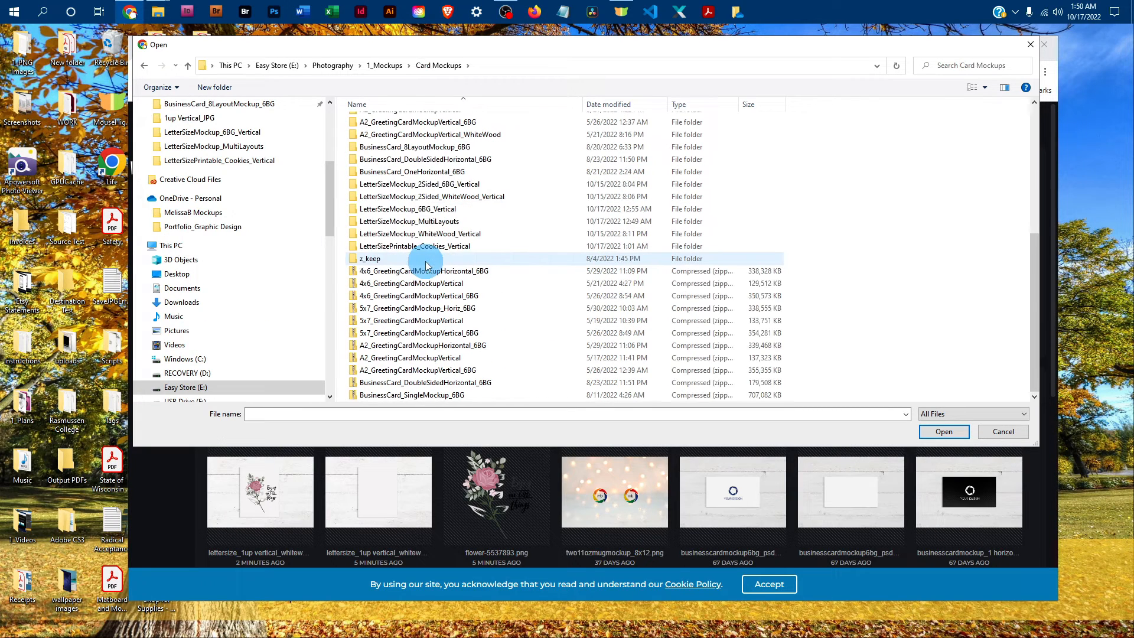
double_click(446, 246)
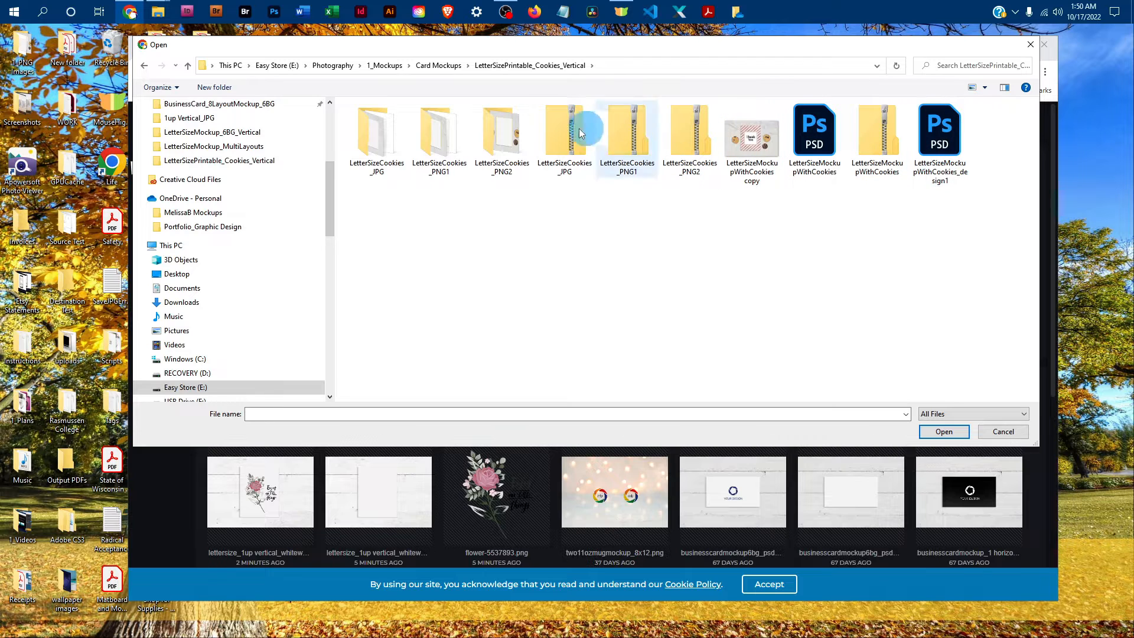
double_click(371, 133)
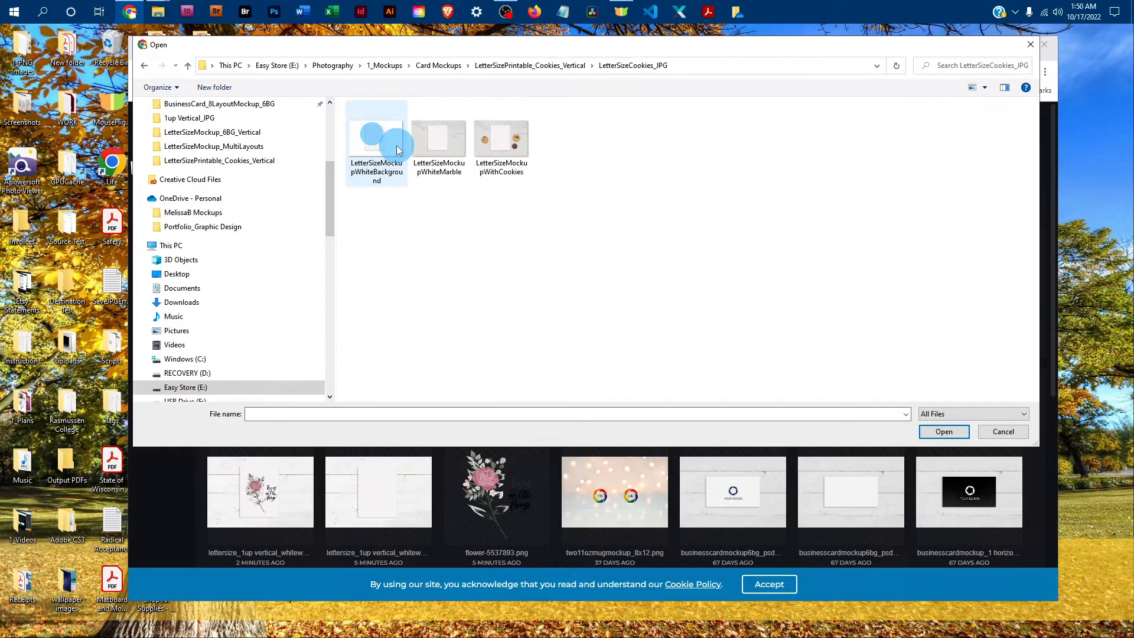
left_click(504, 144)
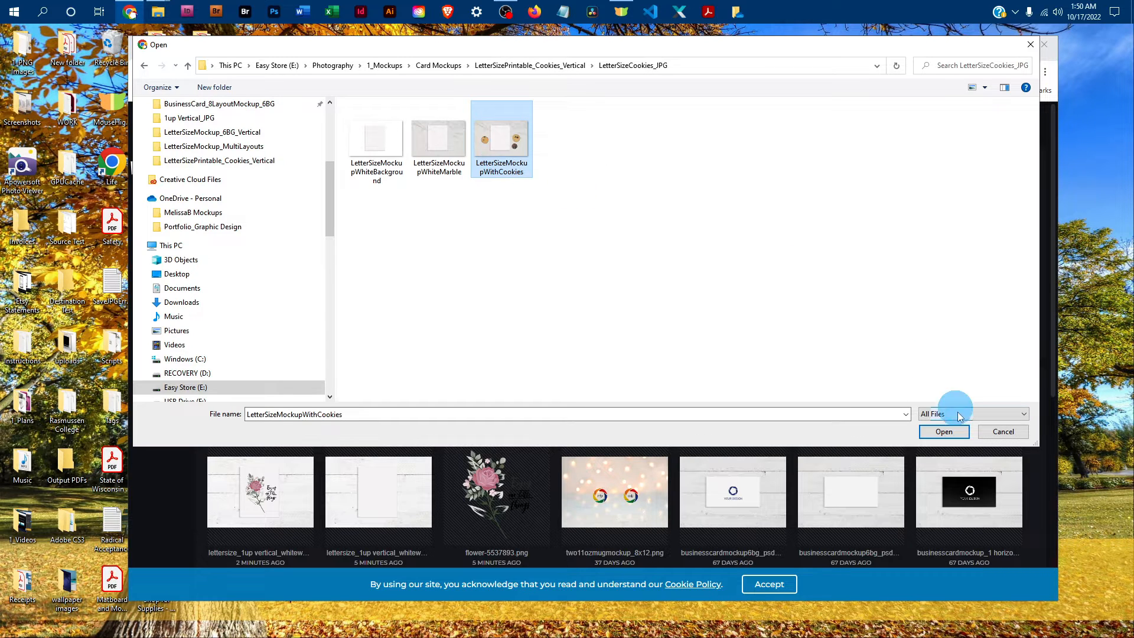
left_click(944, 431)
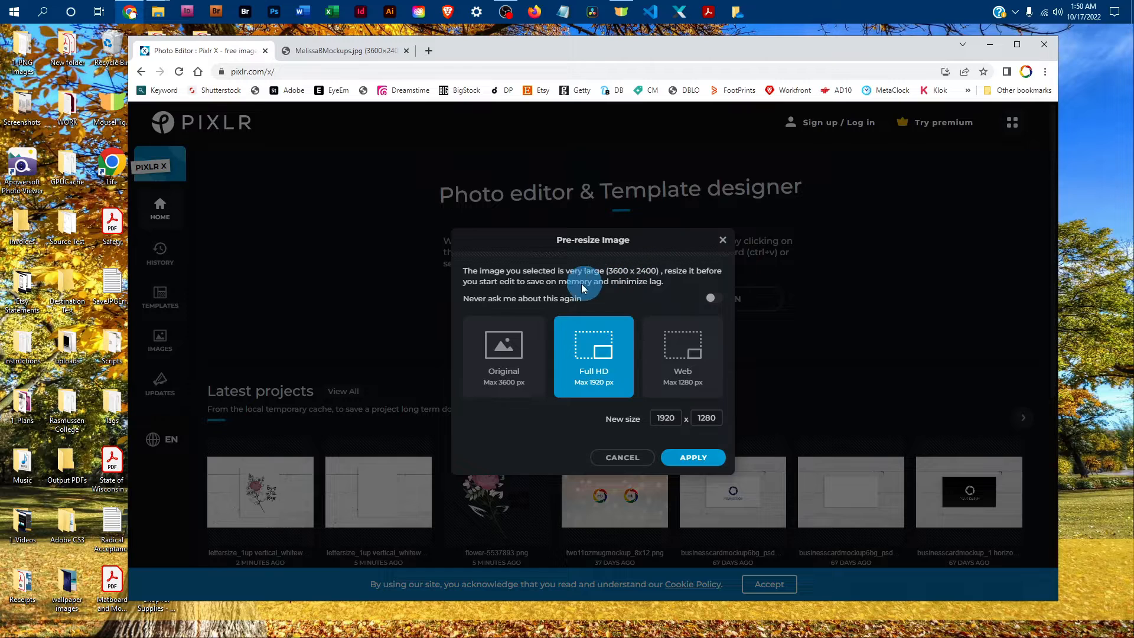
left_click(507, 359)
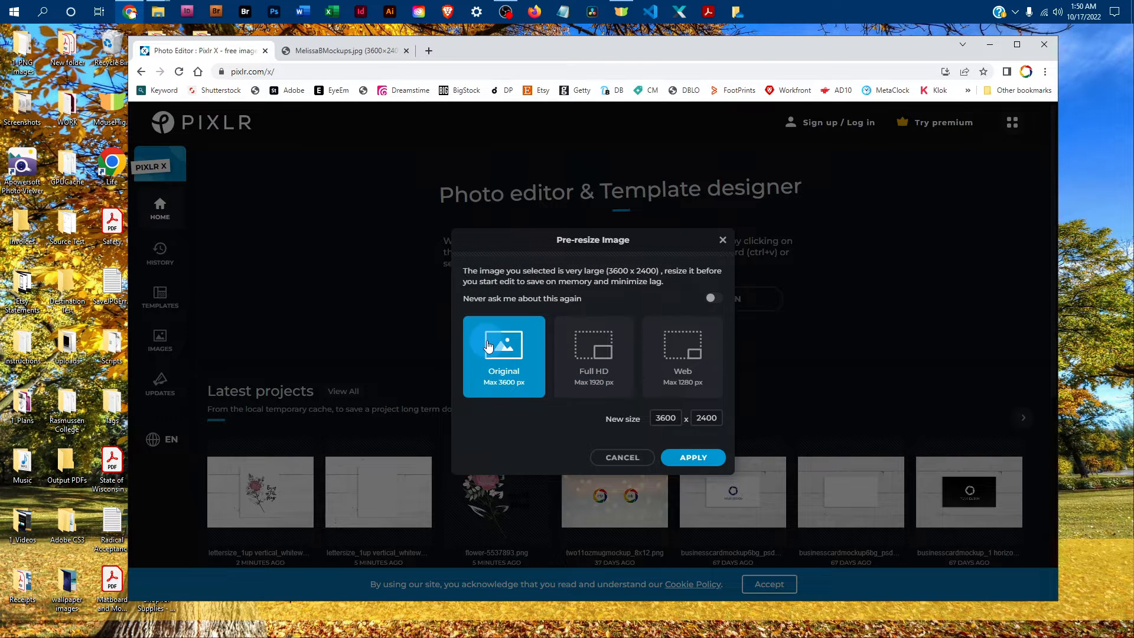
left_click(695, 458)
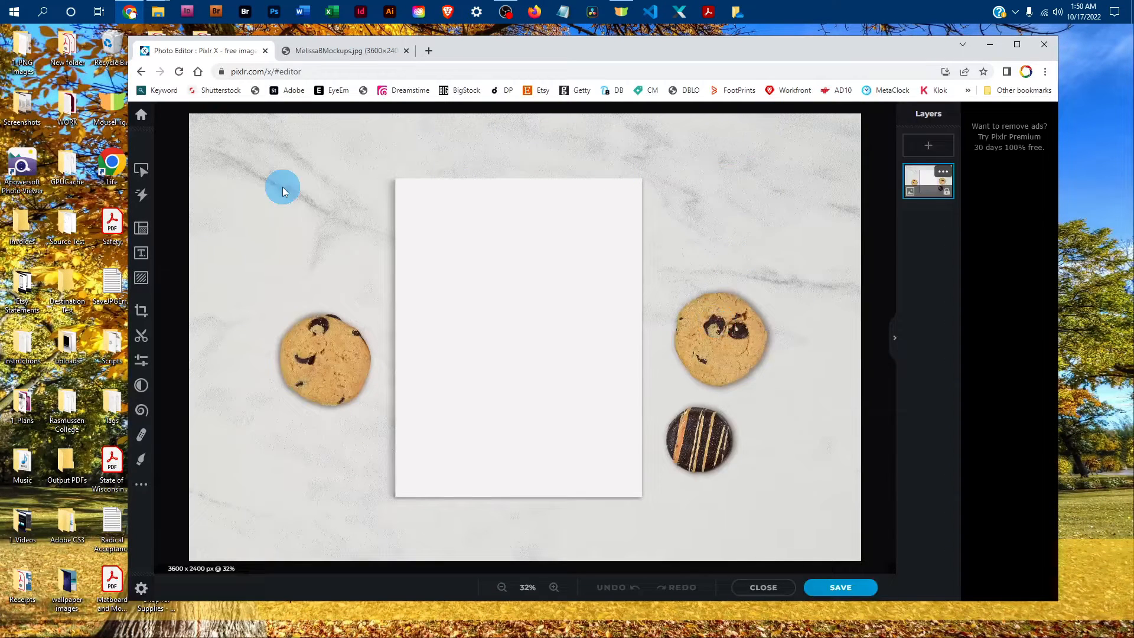
Step: Add the image flower-5537893_JPG from the 1_Art folder as a media element on top of the mockup
left_click(142, 283)
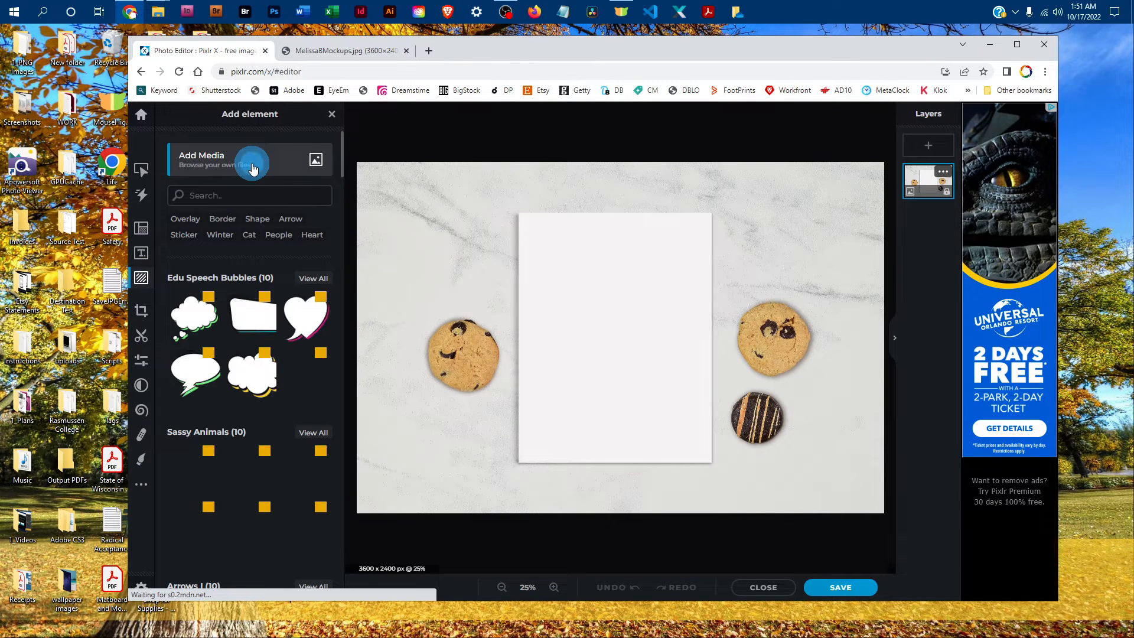
left_click(308, 168)
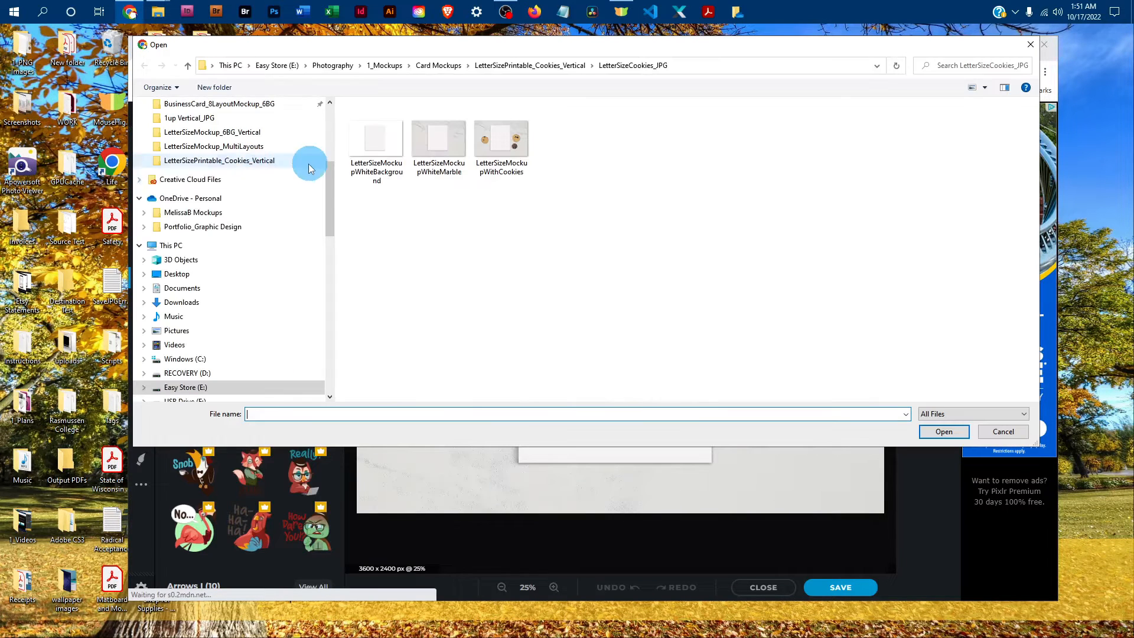
scroll(267, 228, "up", 5)
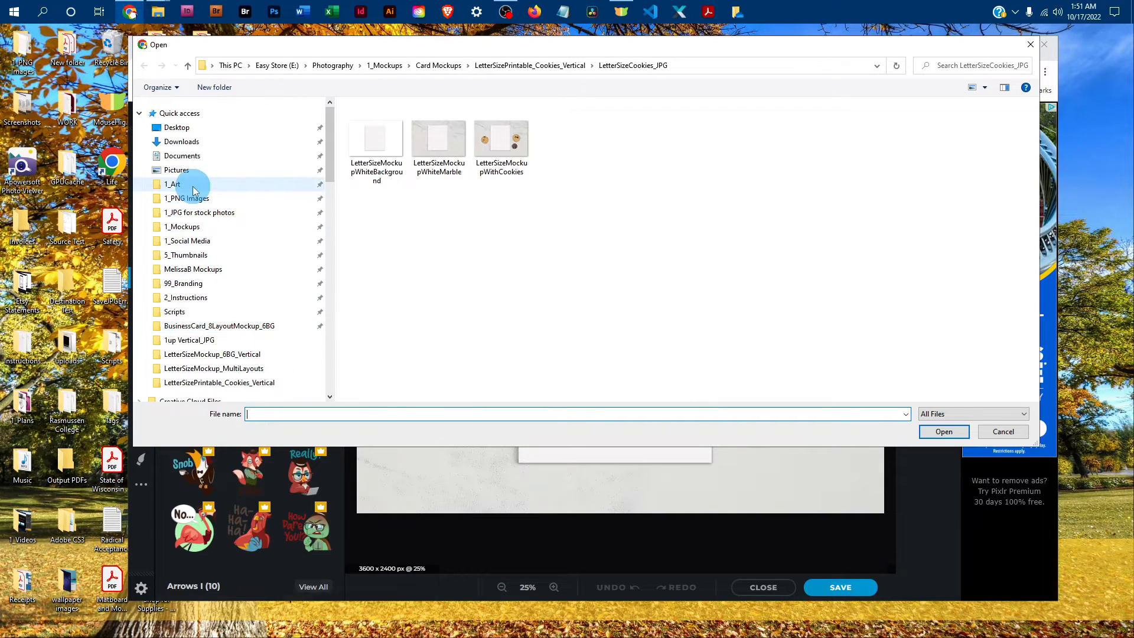
left_click(193, 187)
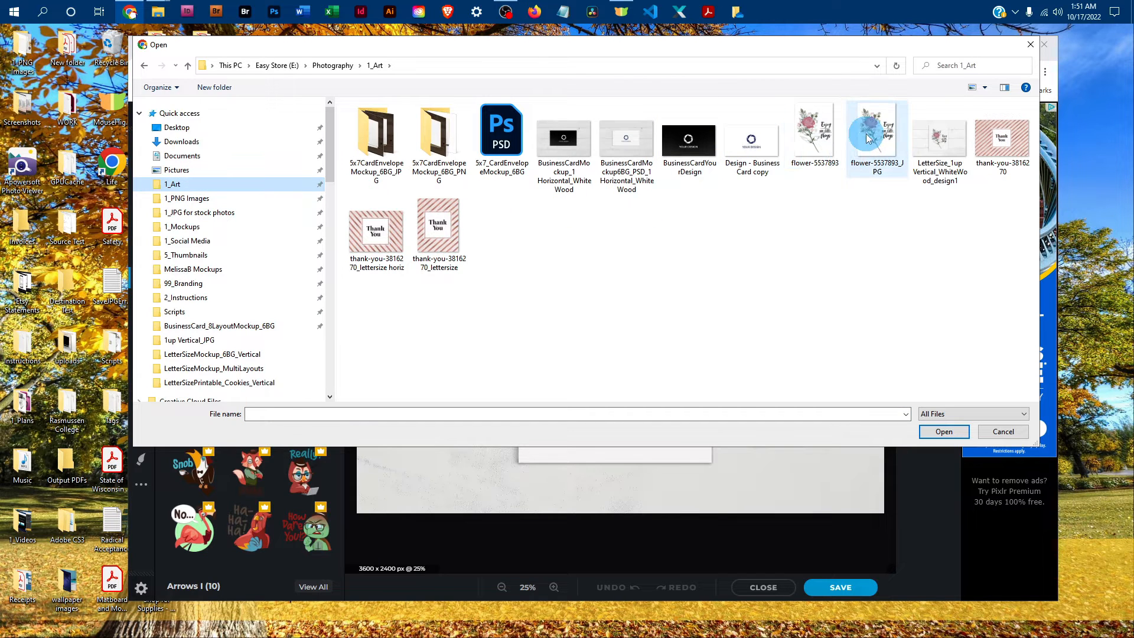
left_click(868, 138)
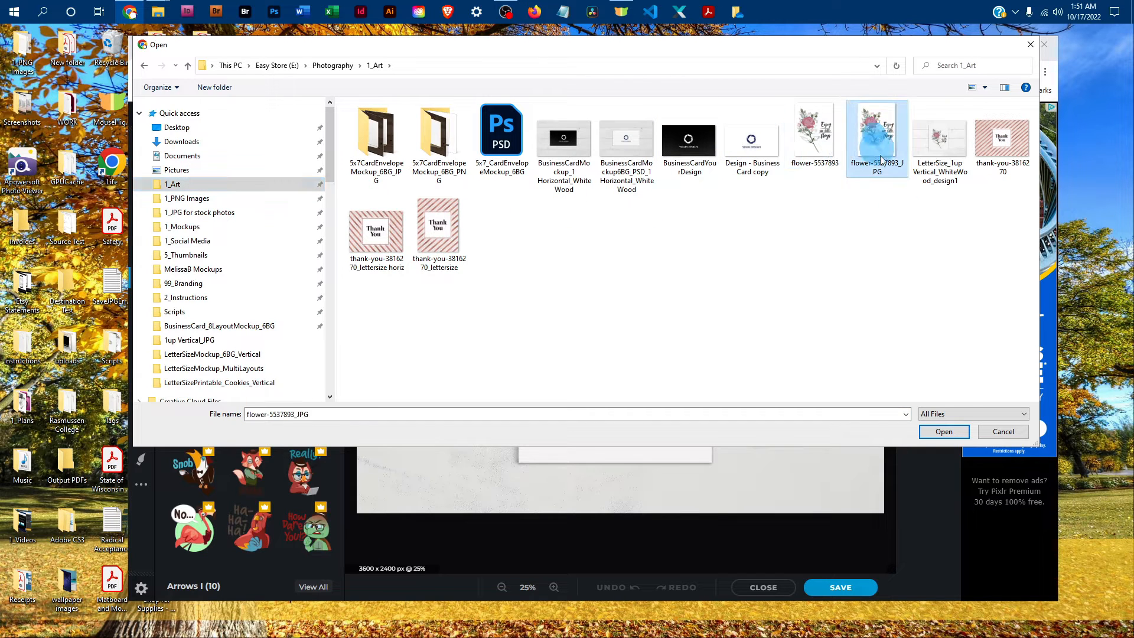
left_click(944, 432)
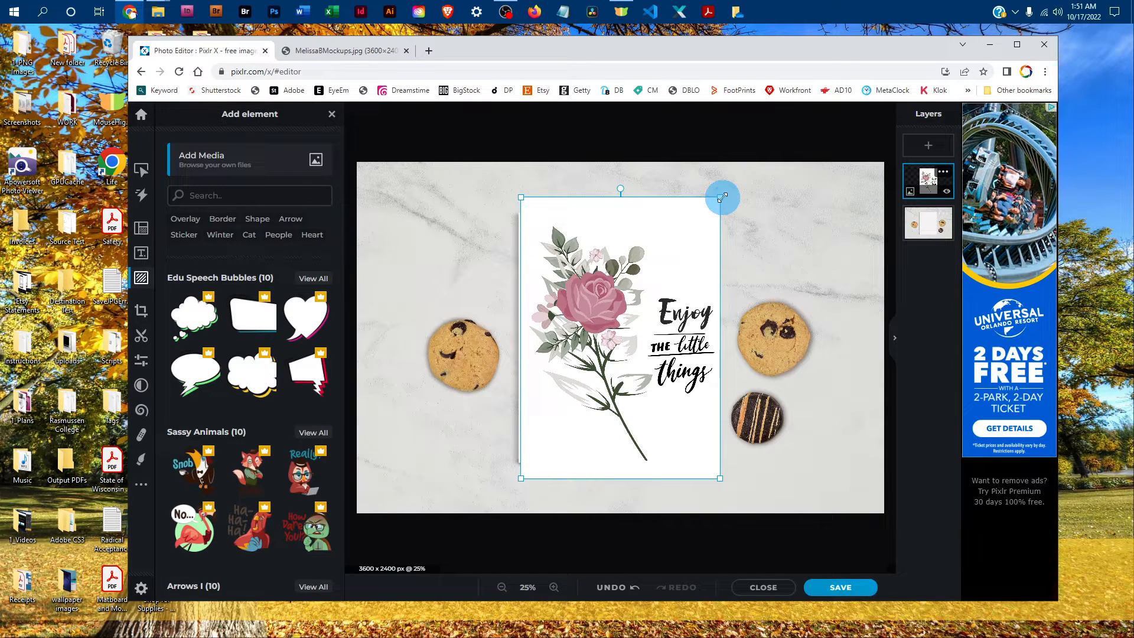
Step: Scale down the flower artwork and reposition it so it fits inside the blank paper, then deselect it
left_click_drag(722, 197, 710, 204)
left_click(539, 454)
left_click_drag(519, 483, 537, 466)
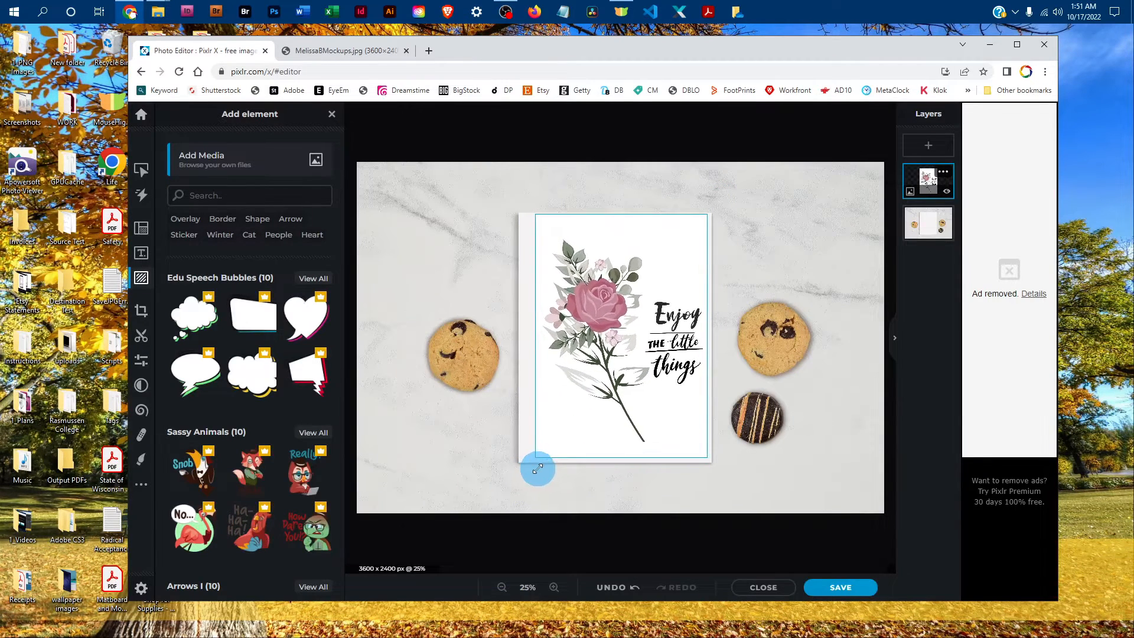
left_click(624, 339)
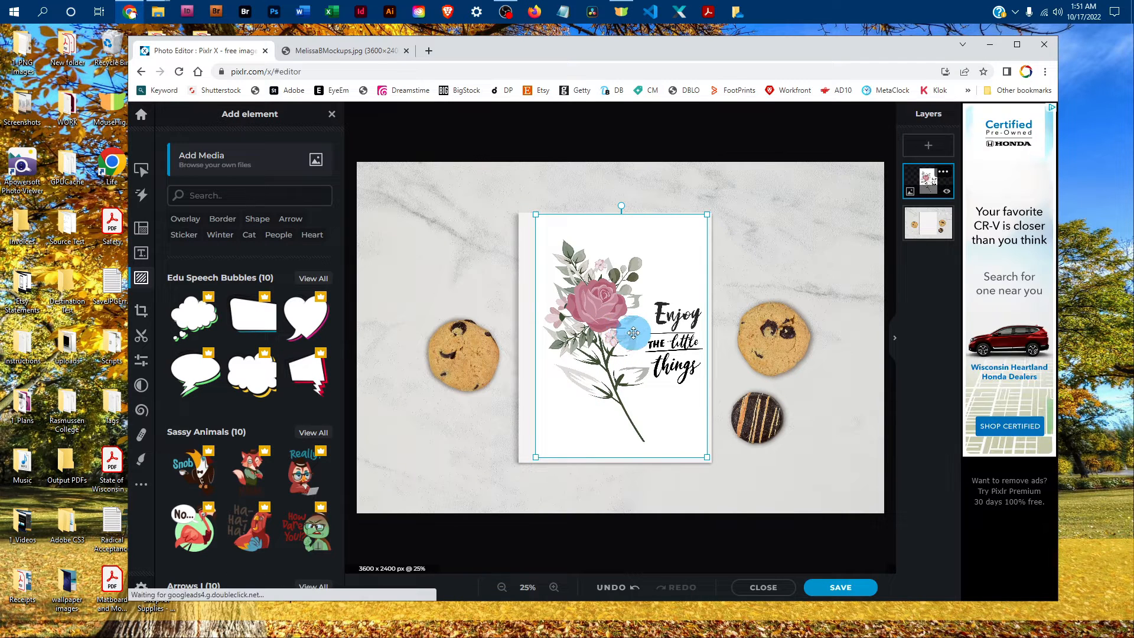
mouse_move(633, 333)
left_mouse_down()
mouse_move(552, 282)
mouse_move(620, 337)
left_mouse_up()
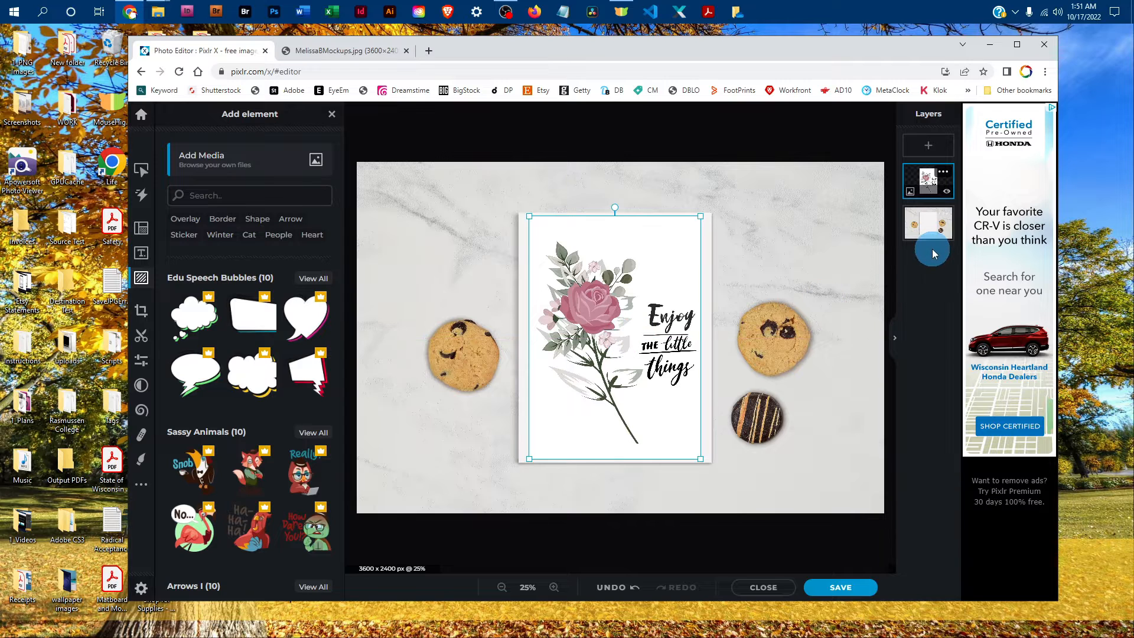
left_click(845, 268)
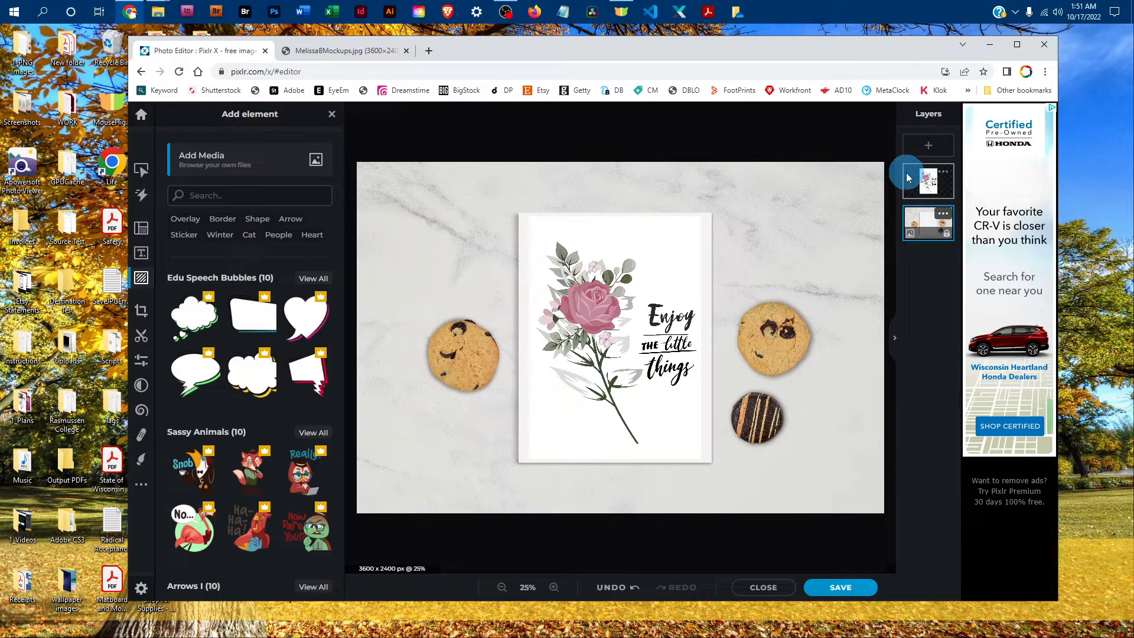
Step: Set the flower layer's blend mode to Multiply, close its layer settings and deselect the layer
left_click(921, 192)
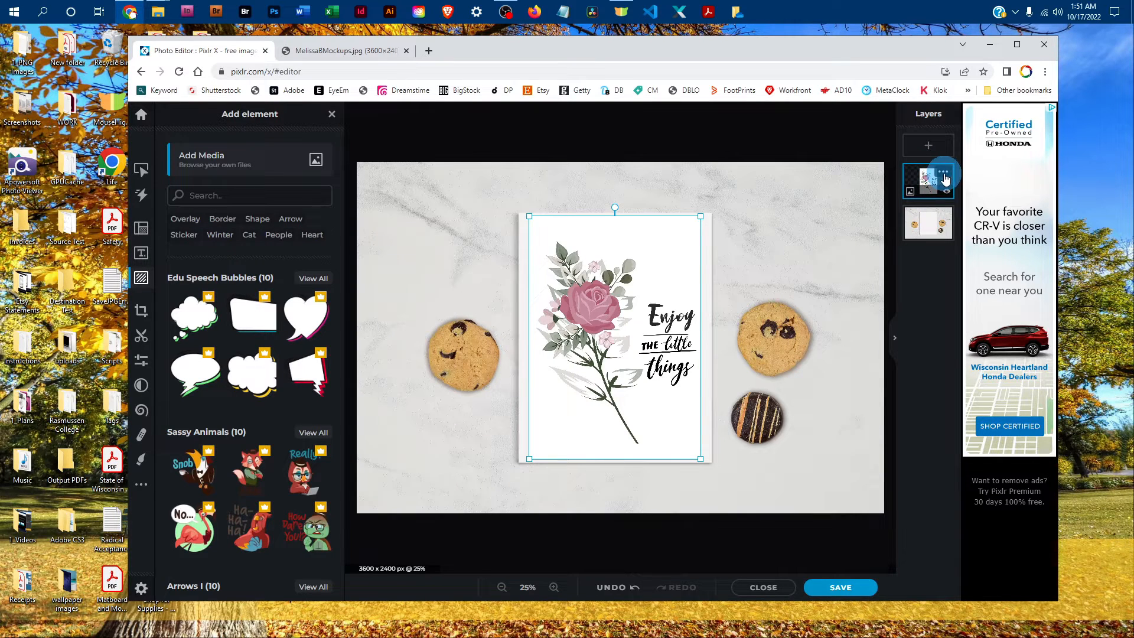
left_click(944, 172)
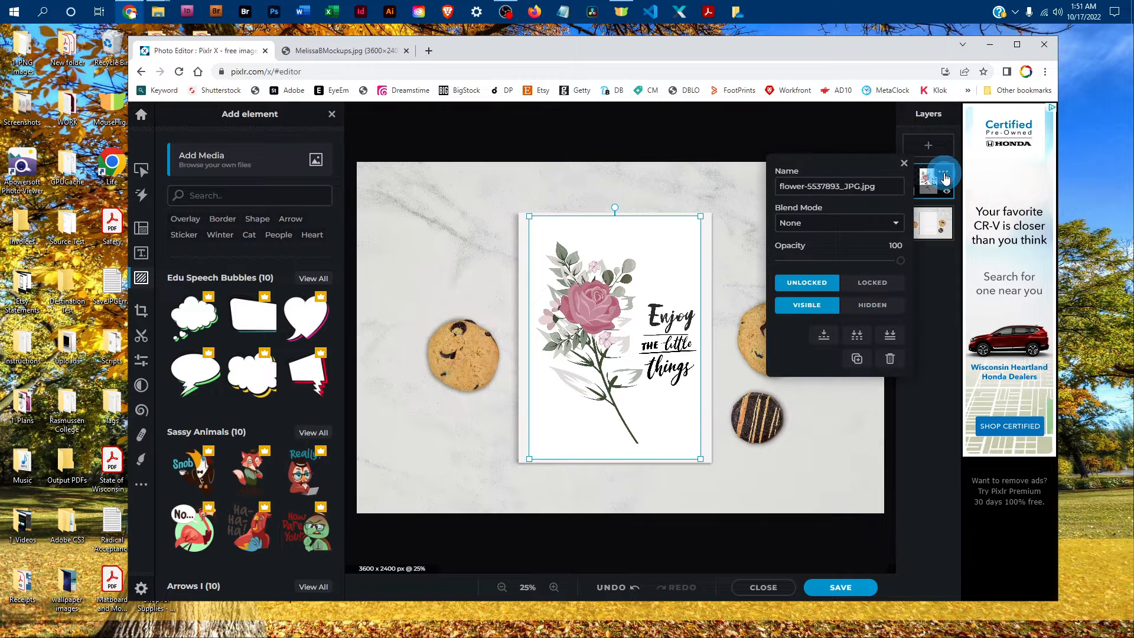
left_click(895, 193)
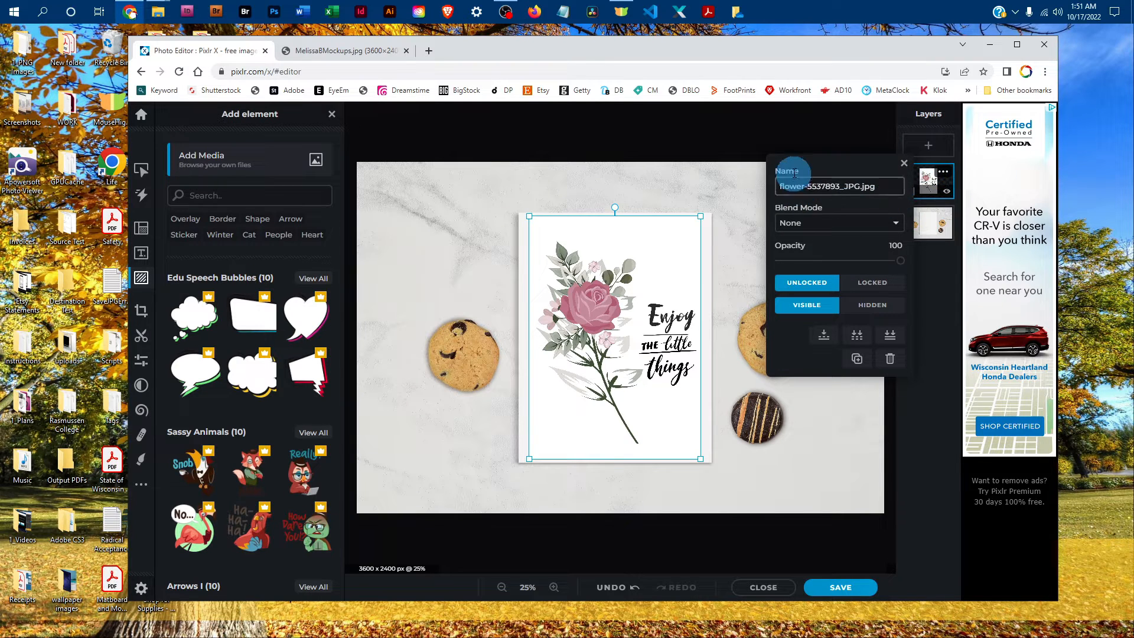
left_click(809, 227)
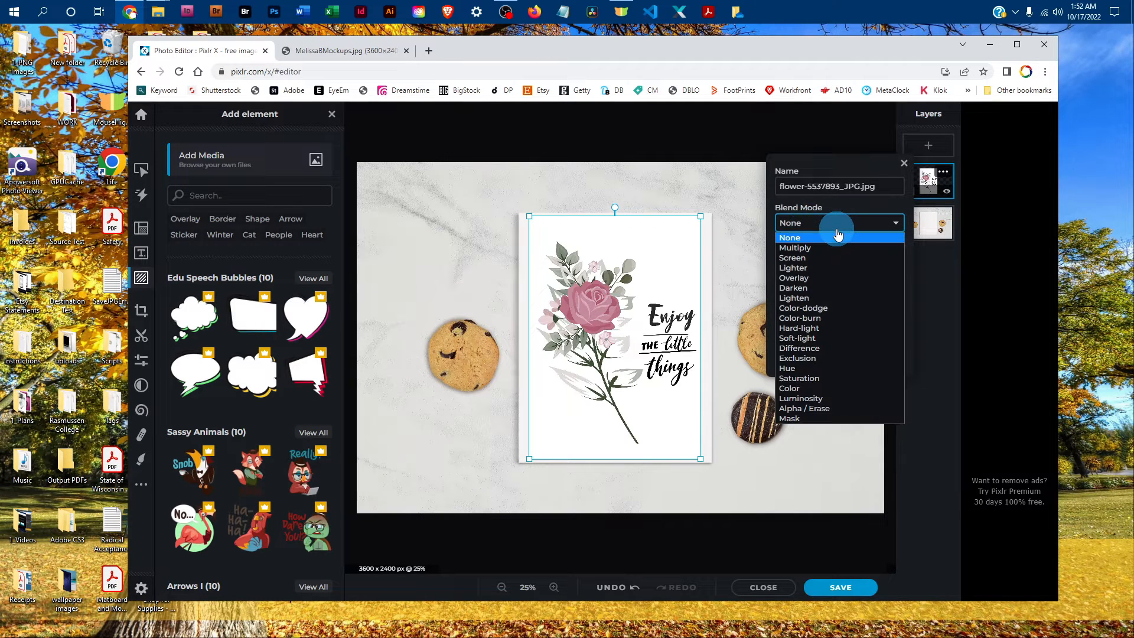
left_click(797, 247)
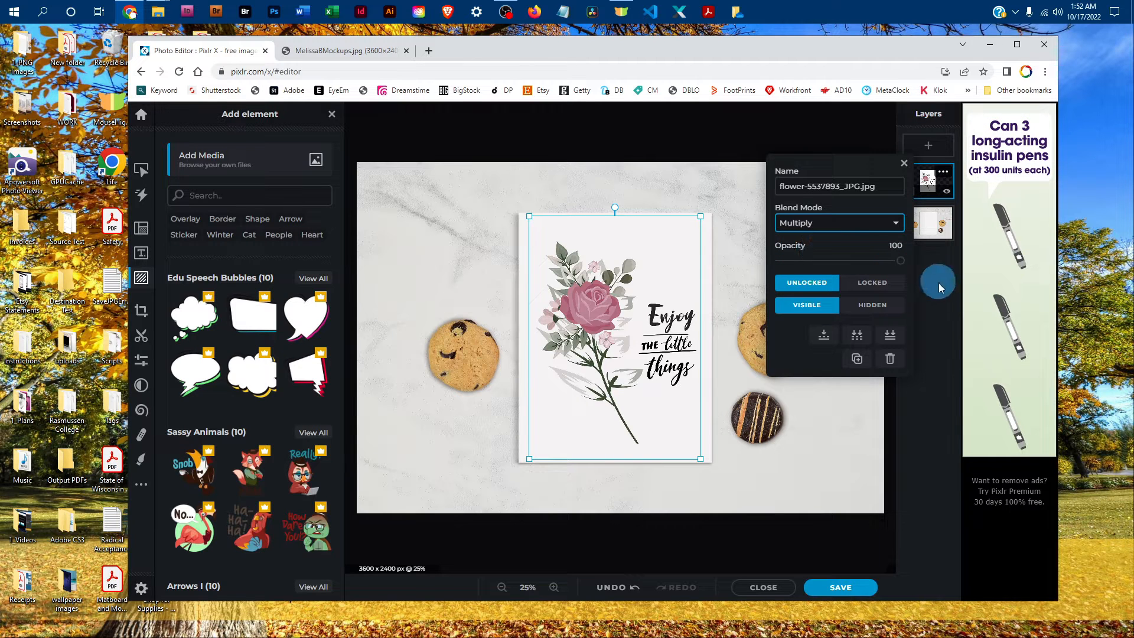
left_click(842, 138)
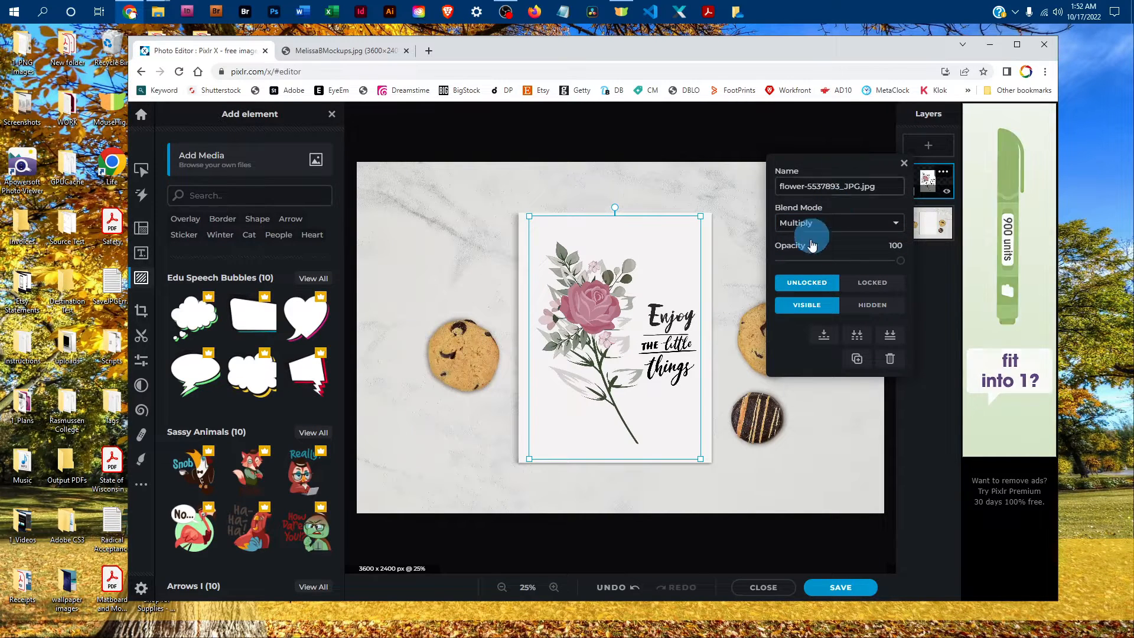
left_click(902, 164)
left_click(766, 172)
left_click(770, 204)
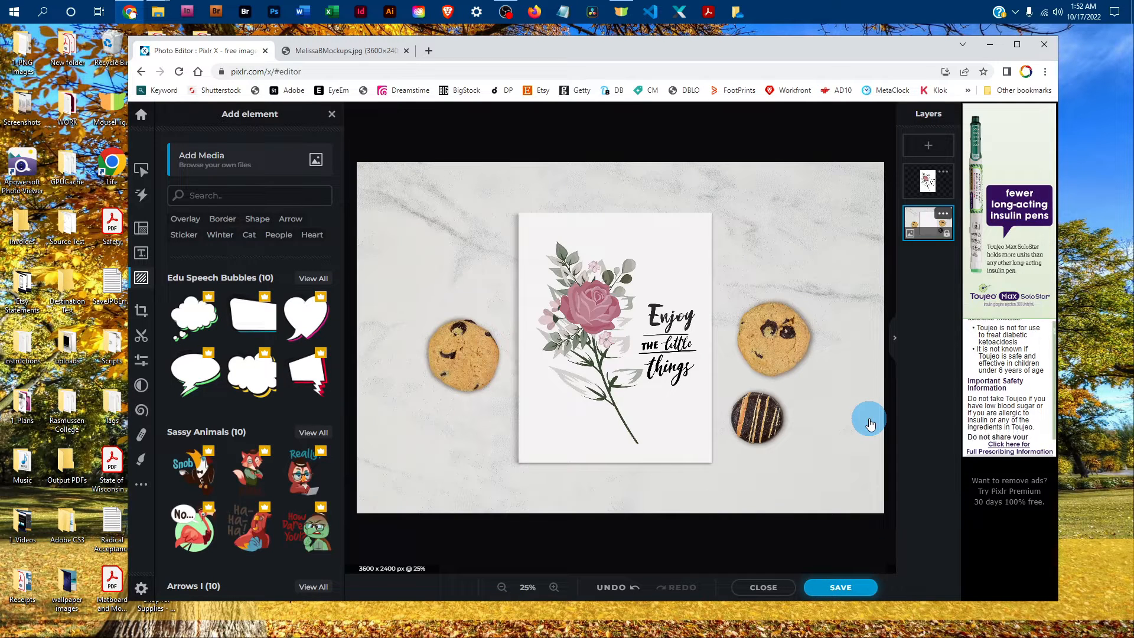
Step: Export the mockup as a high-quality JPG named LetterSizeMockupWithCookies_design1 in the 1_Art folder and dismiss the sign-up prompt
key("ctrl+s")
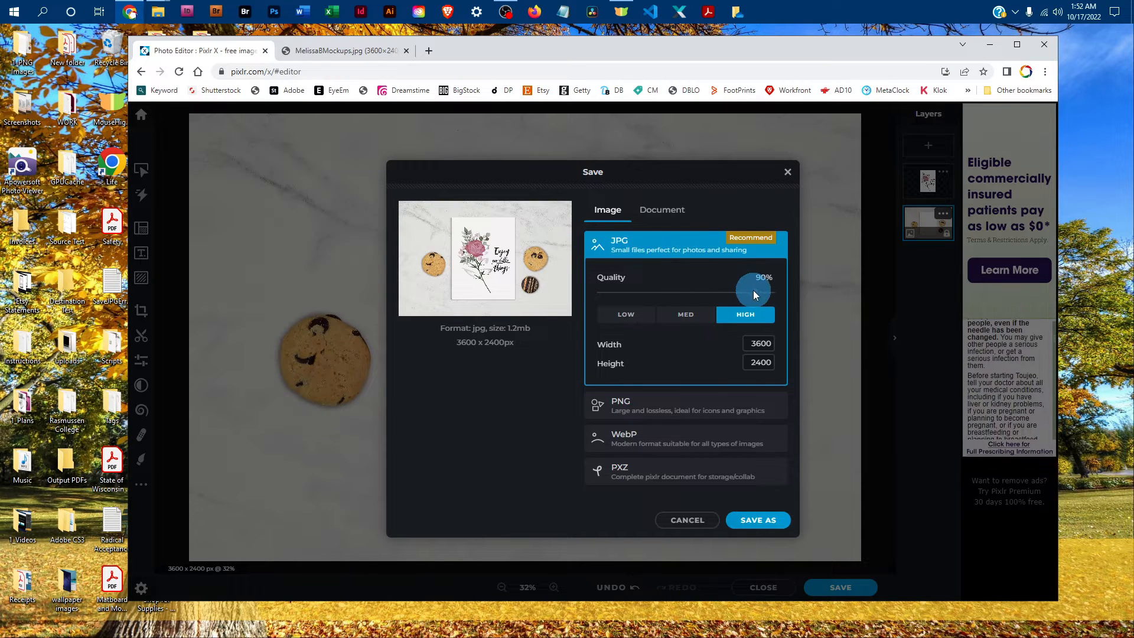
left_click_drag(753, 289, 789, 292)
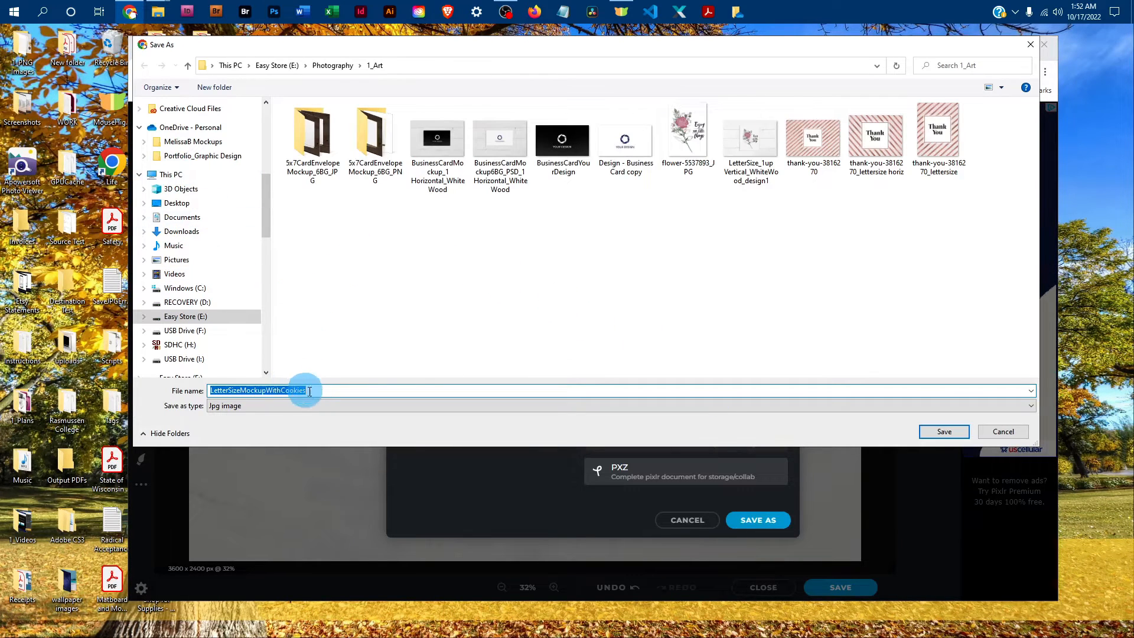
left_click(312, 391)
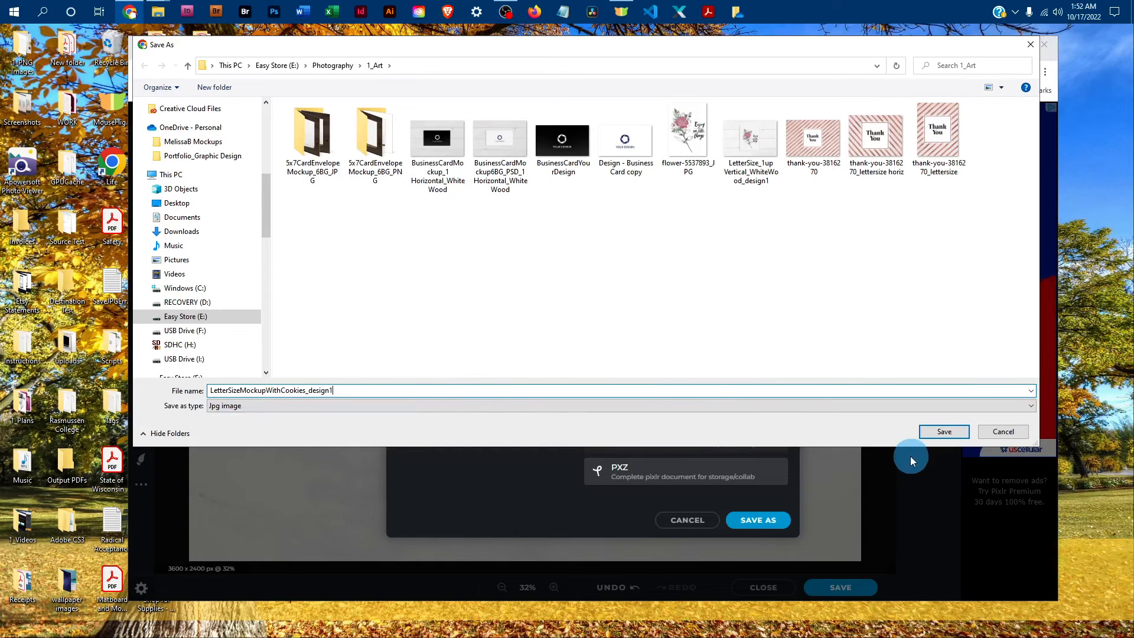
left_click(940, 435)
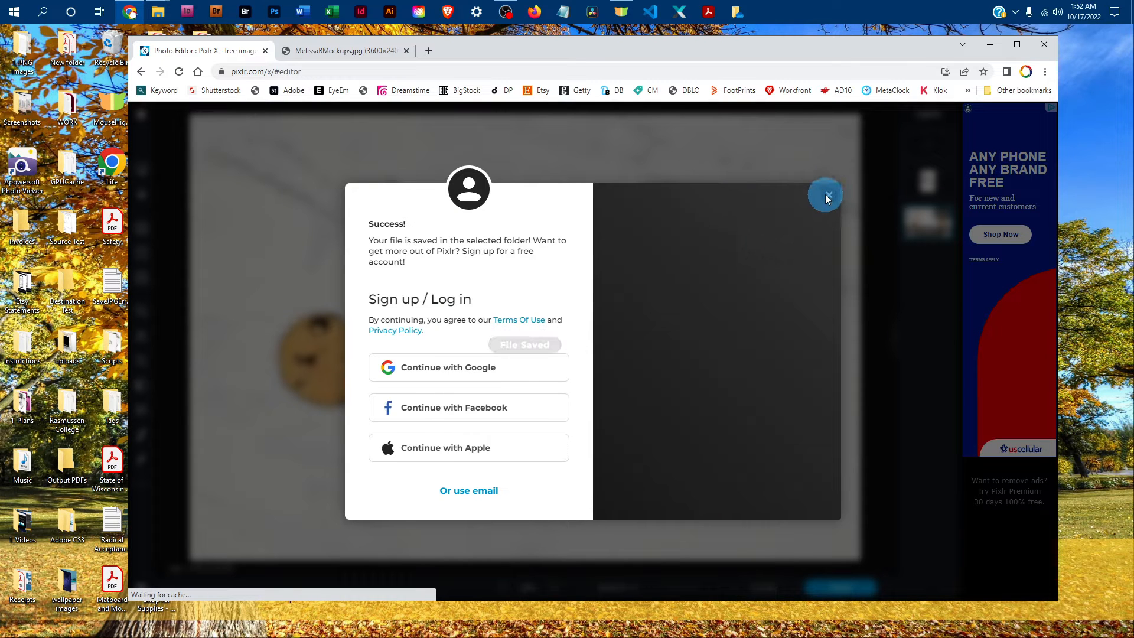
left_click(828, 195)
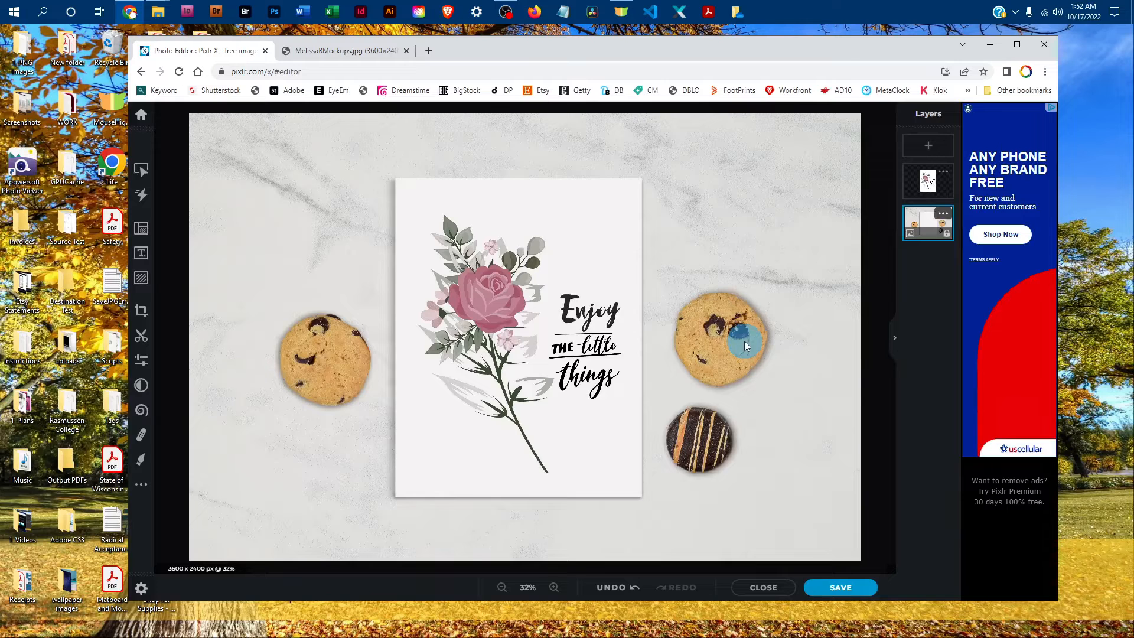
left_click(841, 588)
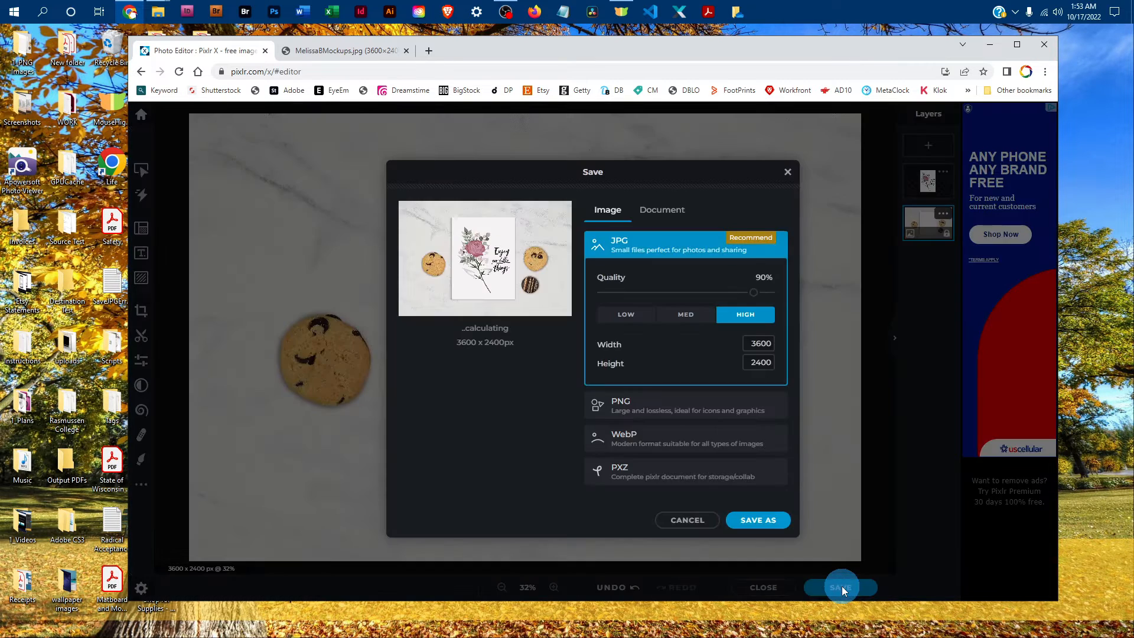
left_click(643, 475)
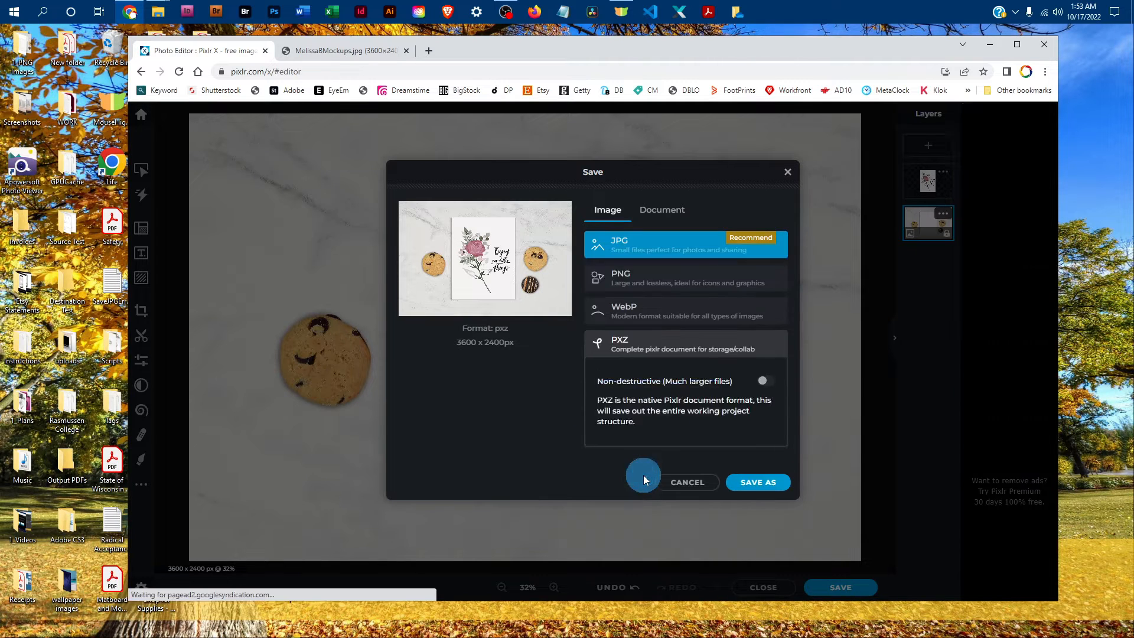
left_click(776, 380)
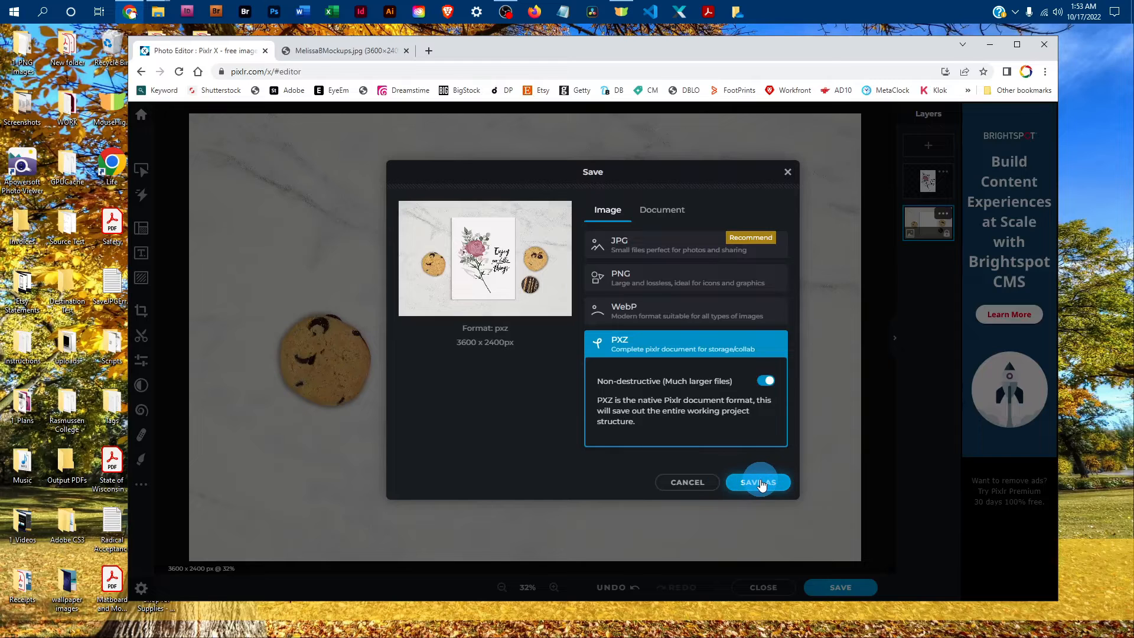
left_click(788, 175)
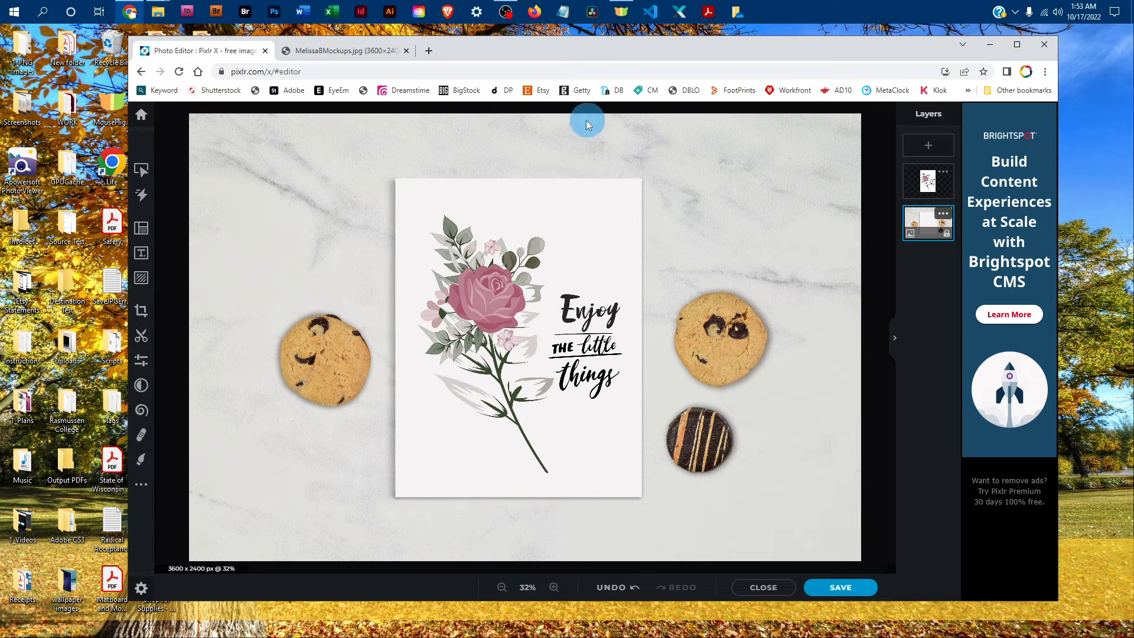
Step: Switch to the browser tab showing MelissaBMockups.jpg
left_click(365, 53)
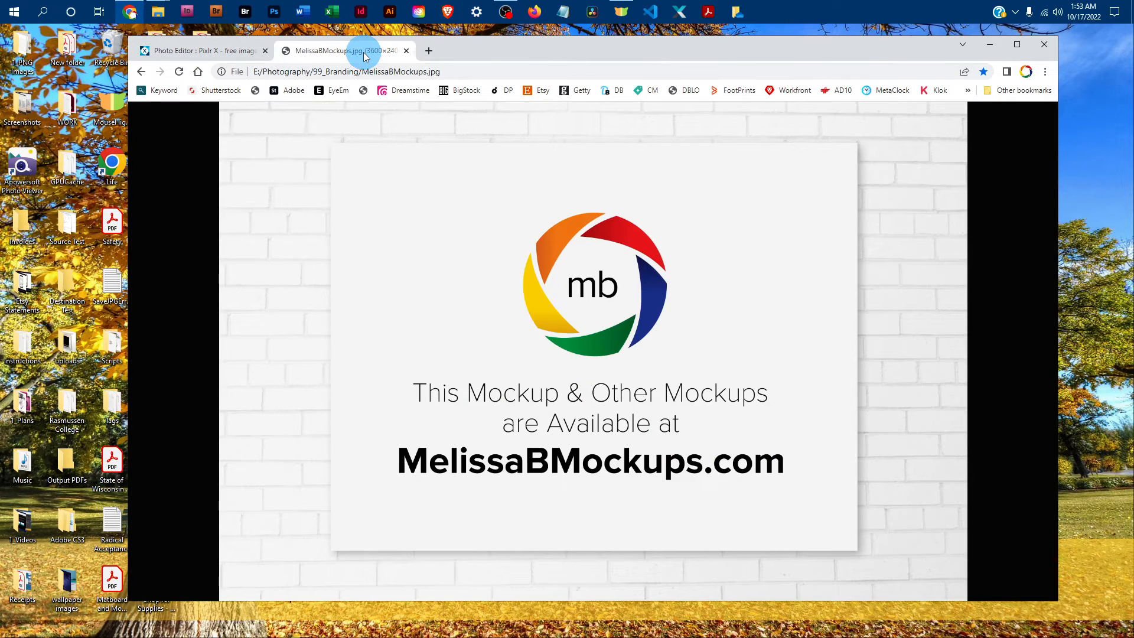